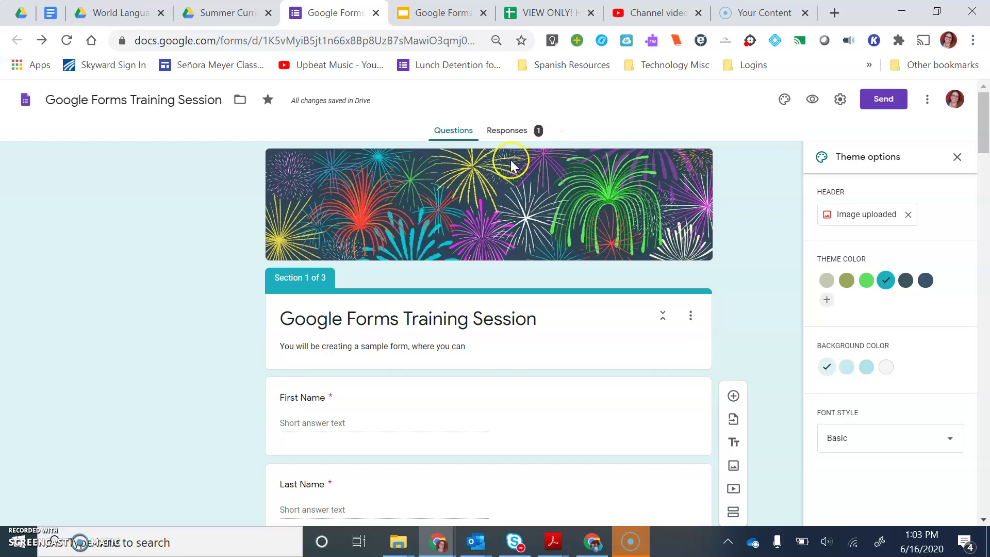
# - Copy the form's shareable link from the Send dialog's link tab
pyautogui.moveTo(984, 124); pyautogui.dragTo(984, 147)
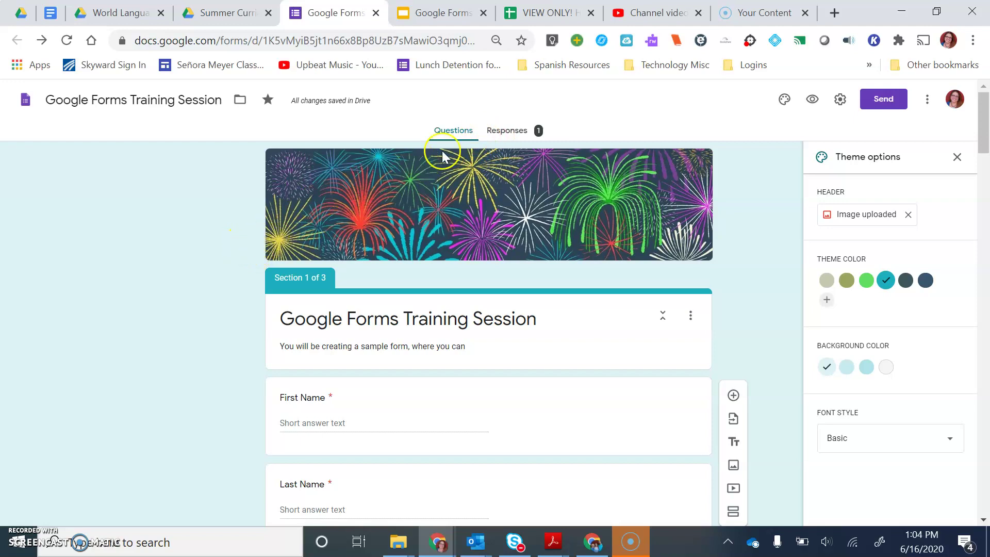
pyautogui.click(891, 106)
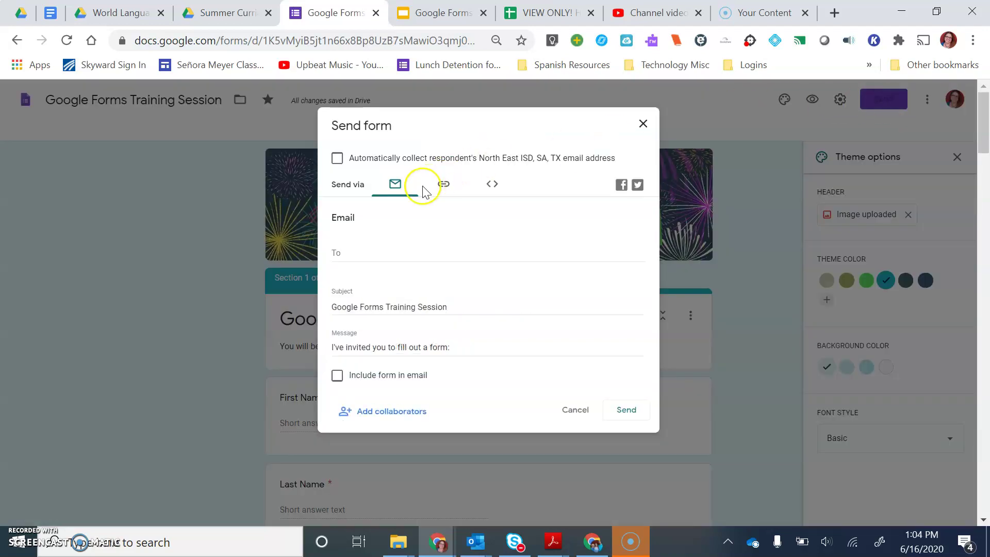
pyautogui.click(445, 187)
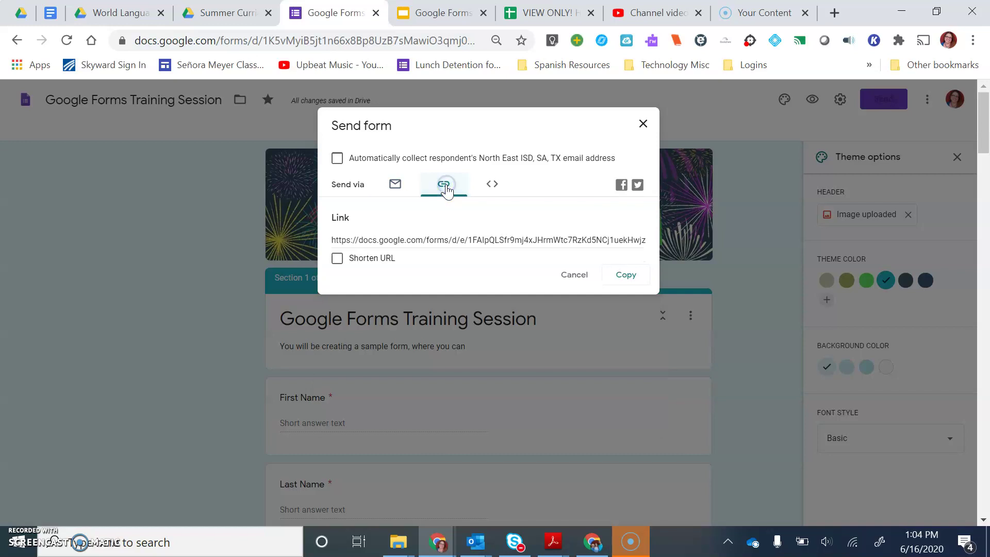
pyautogui.click(409, 241)
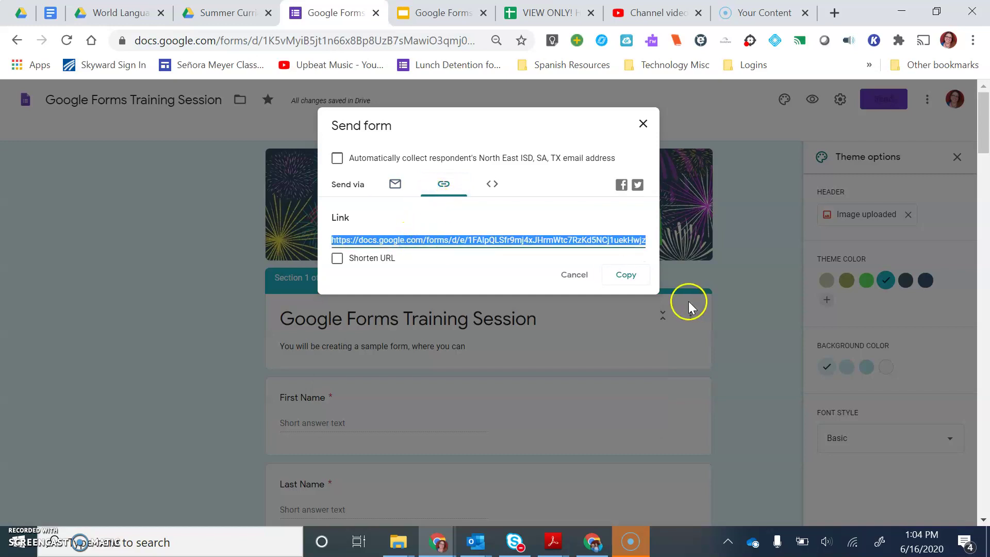
pyautogui.click(628, 278)
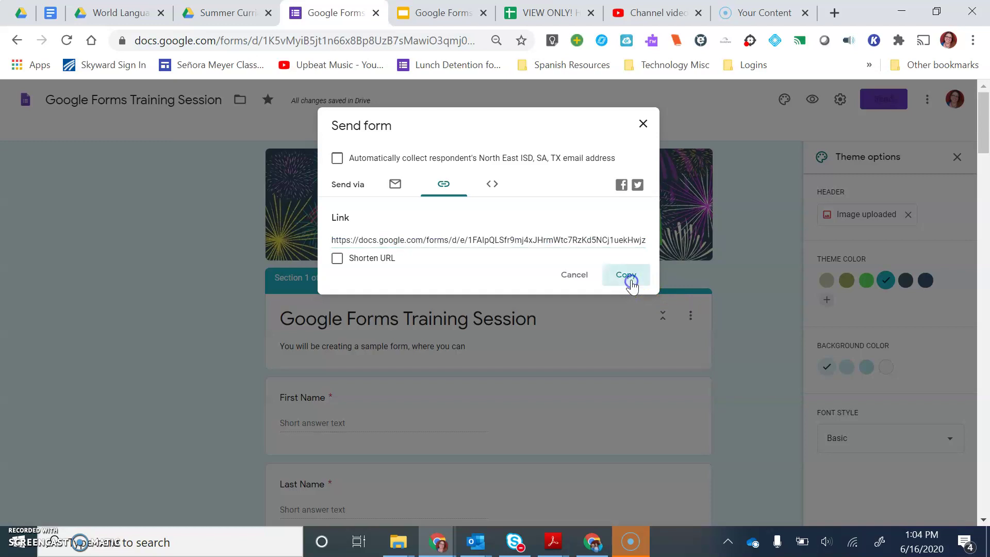
# - Paste the copied link into a new Chrome tab to open the live form's respondent view
pyautogui.click(835, 13)
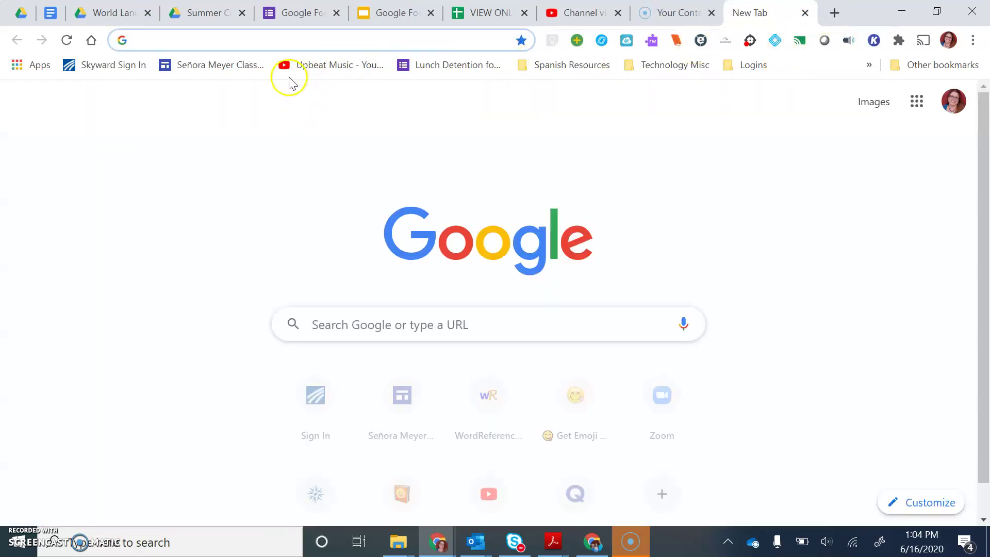
pyautogui.hotkey('ctrl', 'v')
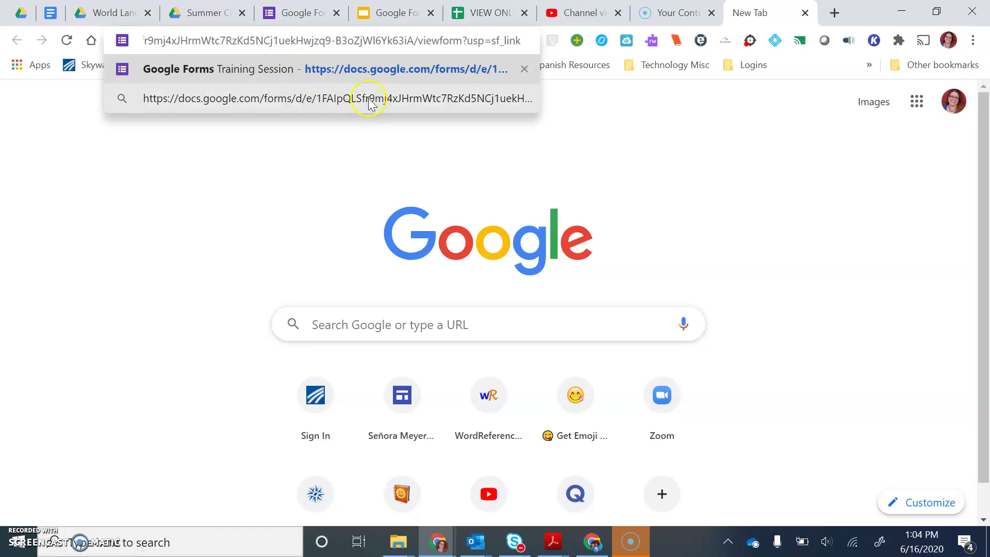
pyautogui.click(365, 81)
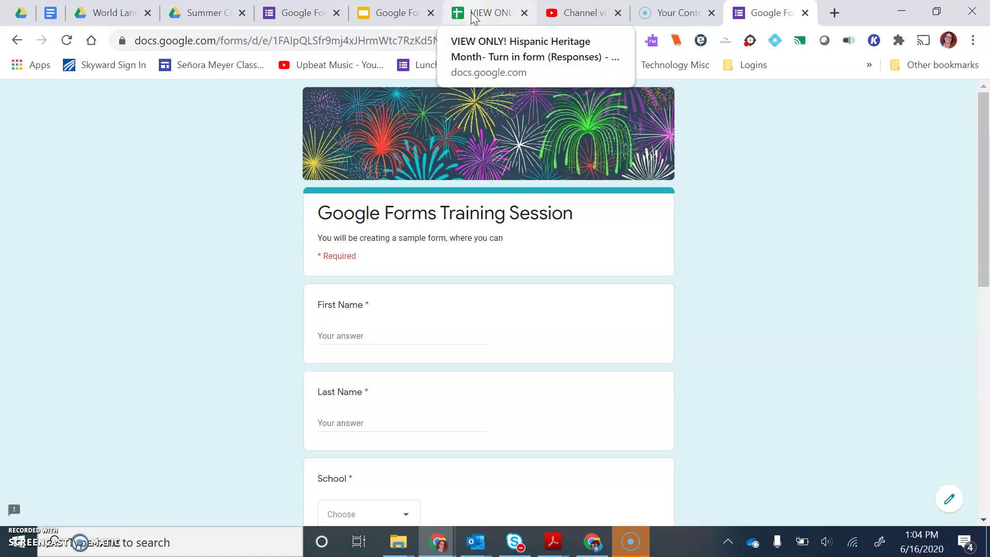
# - Back in the editor, close the Send dialog and open the Responses tab's More options menu
pyautogui.click(298, 11)
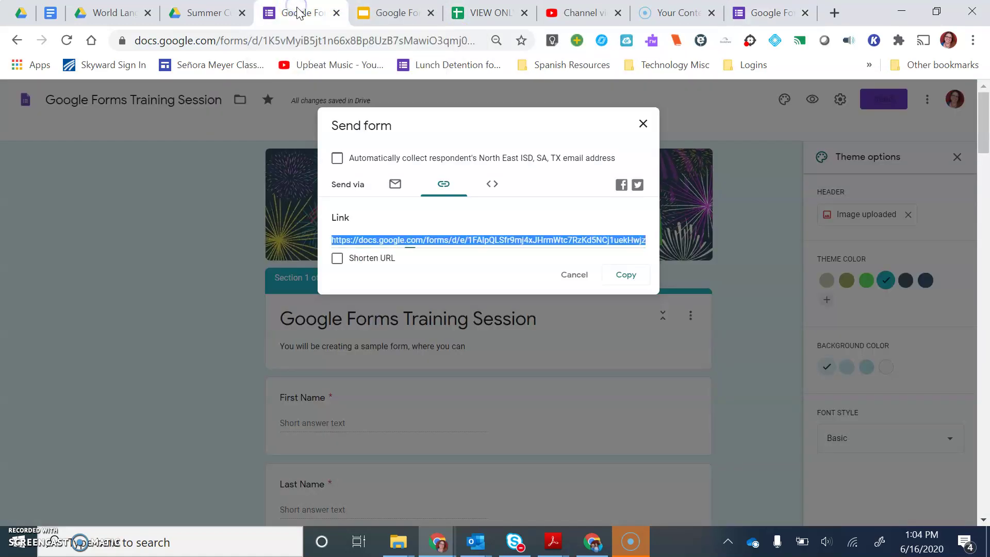
pyautogui.click(579, 277)
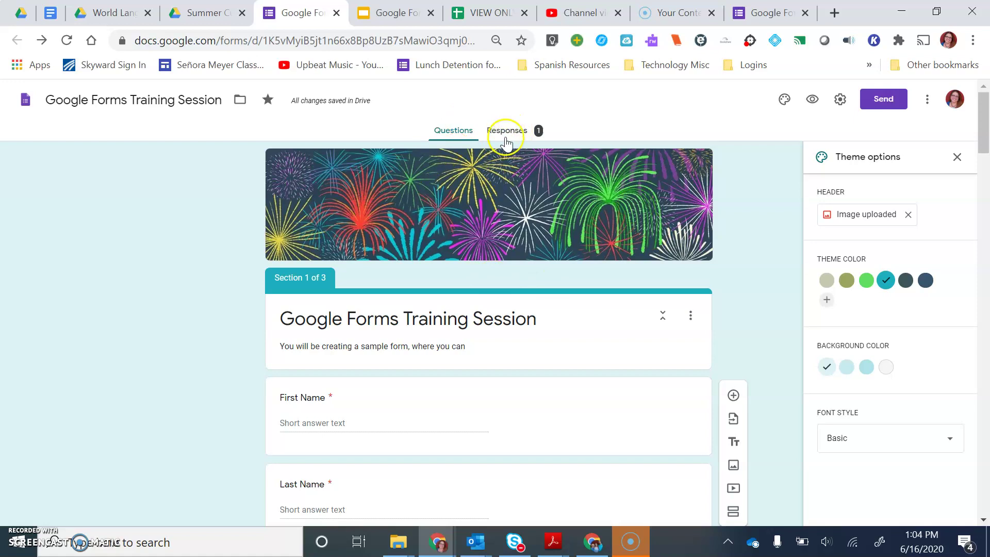
pyautogui.click(503, 133)
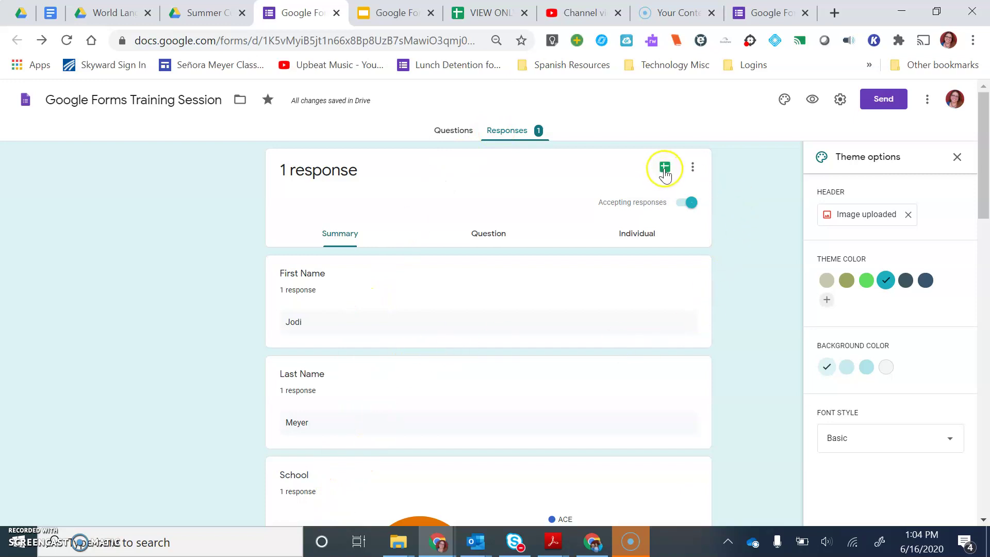
pyautogui.click(693, 169)
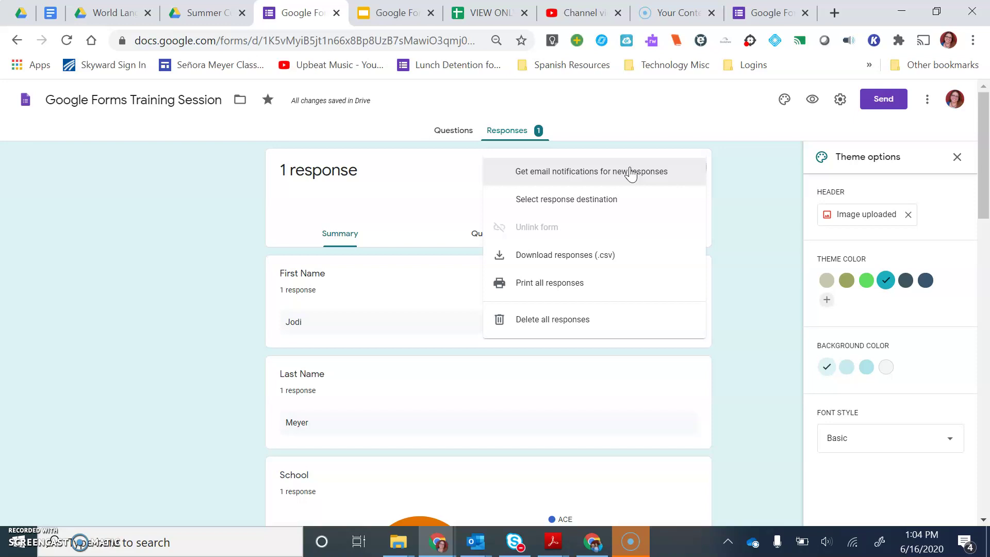
pyautogui.click(622, 192)
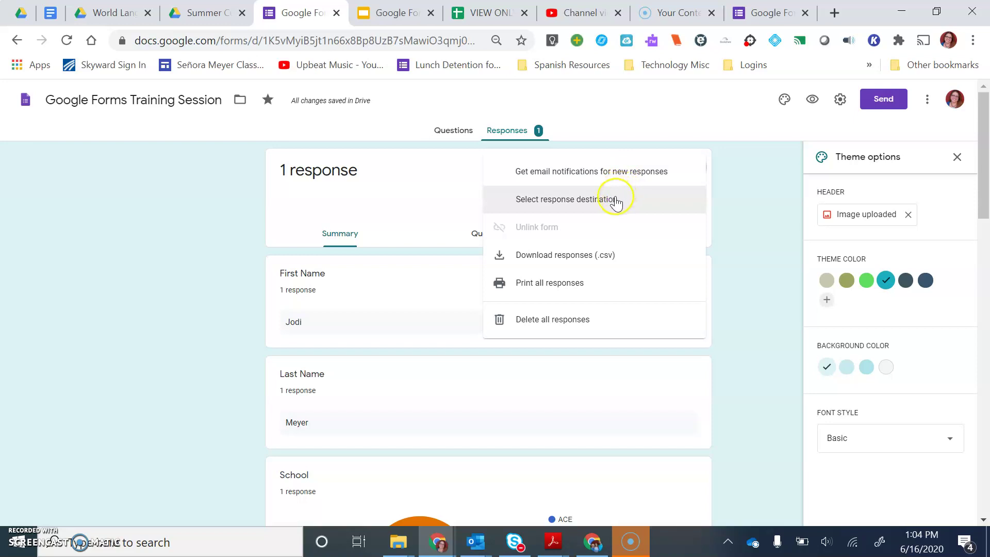
pyautogui.click(566, 201)
# - Try linking an existing spreadsheet, cancel the picker, and keep 'Create a new spreadsheet' selected
pyautogui.click(566, 201)
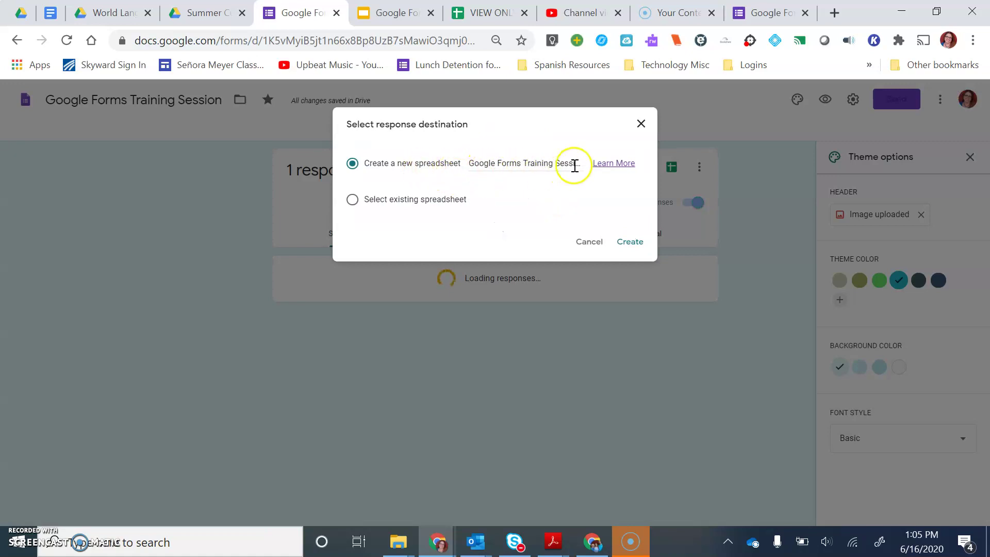
pyautogui.click(352, 199)
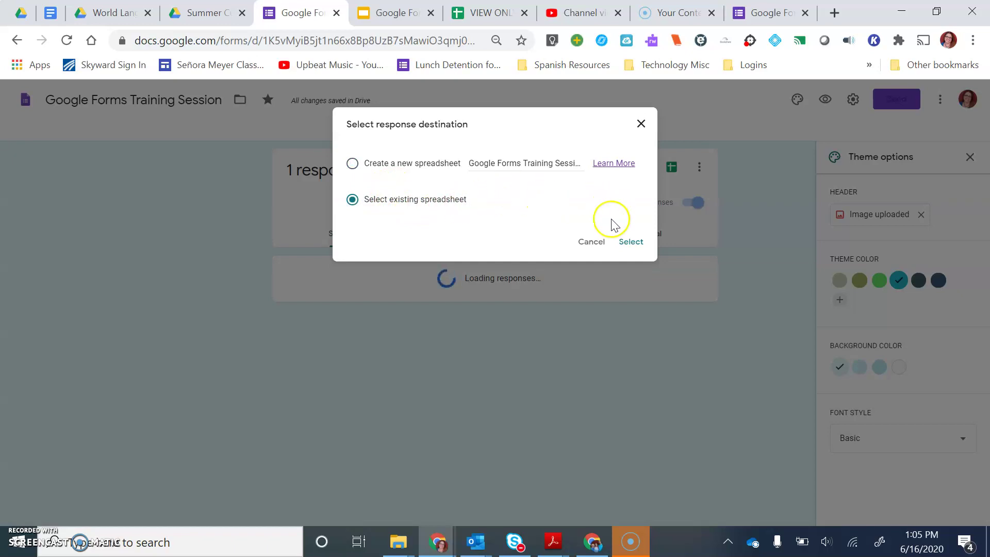
pyautogui.click(631, 242)
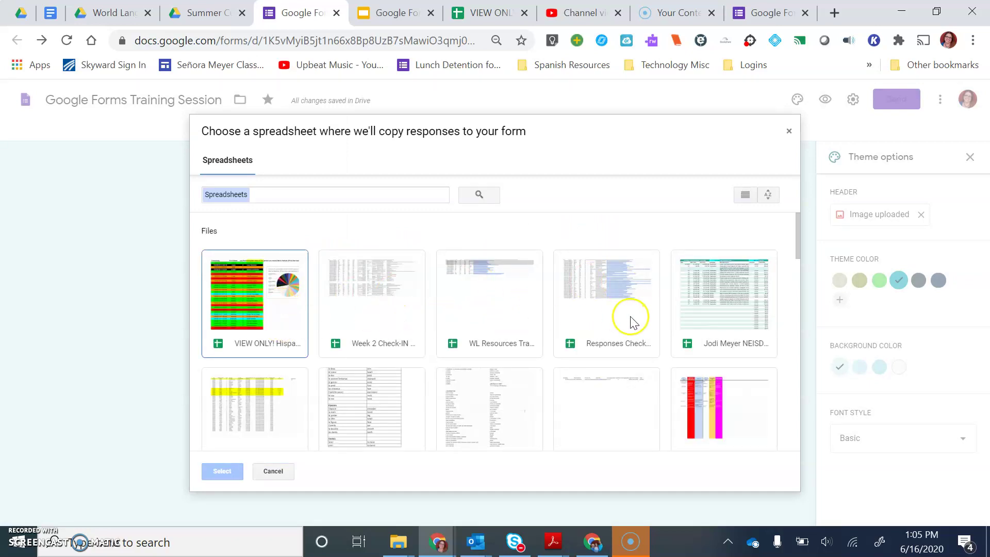
pyautogui.click(279, 472)
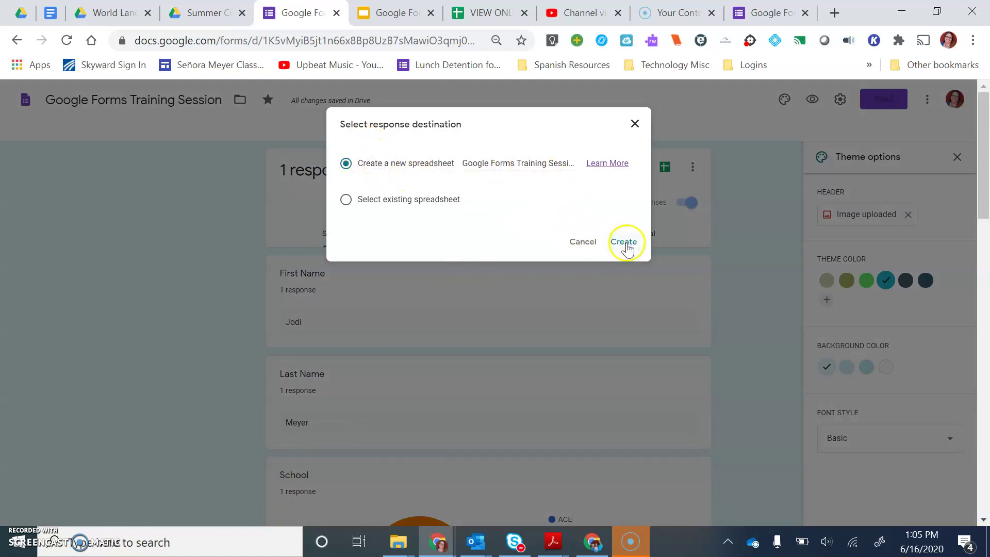
# - Create the new 'Google Forms Training Session (Responses)' spreadsheet to collect responses
pyautogui.click(625, 243)
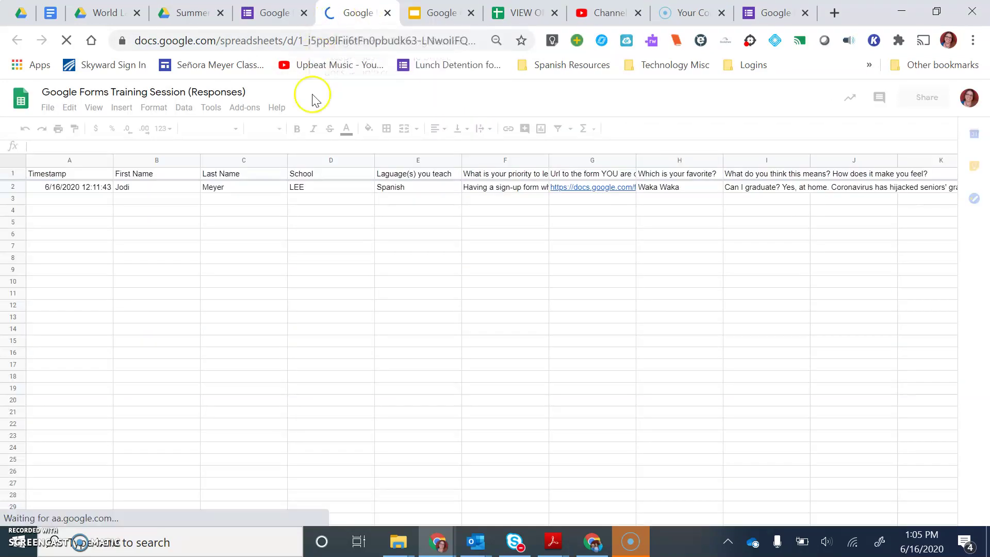
pyautogui.click(296, 235)
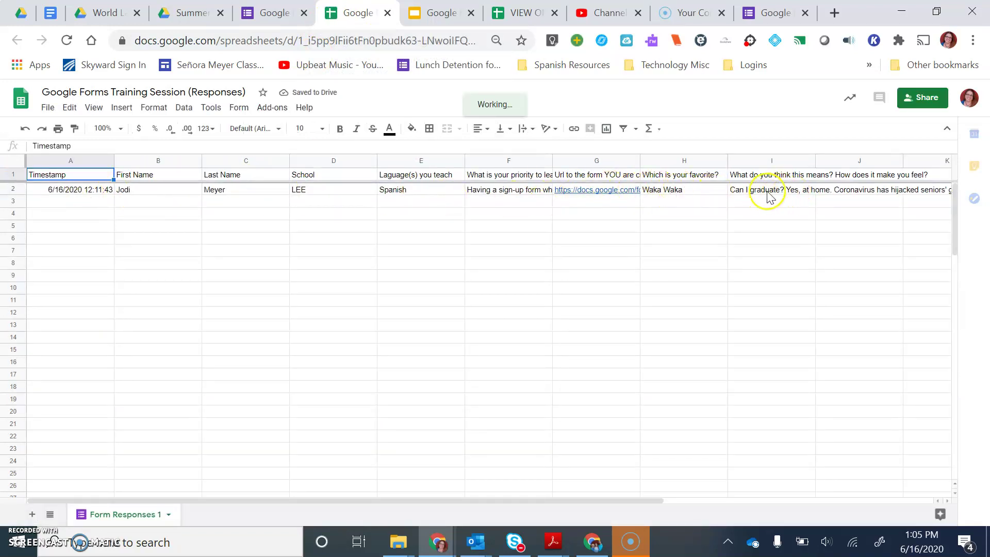
pyautogui.click(792, 198)
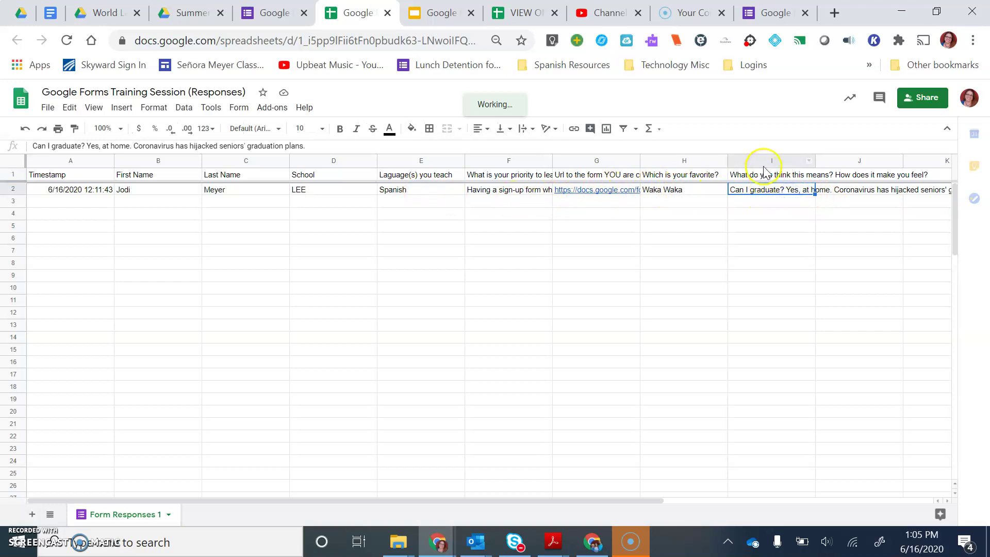
pyautogui.click(765, 161)
pyautogui.click(664, 161)
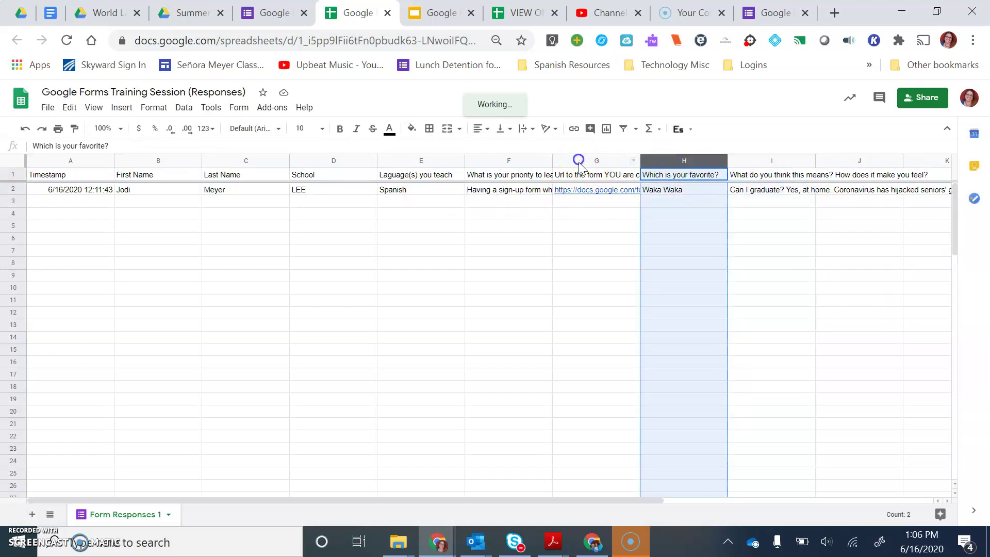
pyautogui.click(579, 161)
pyautogui.click(60, 177)
pyautogui.click(172, 174)
pyautogui.click(230, 174)
pyautogui.click(316, 175)
pyautogui.click(399, 174)
pyautogui.click(503, 175)
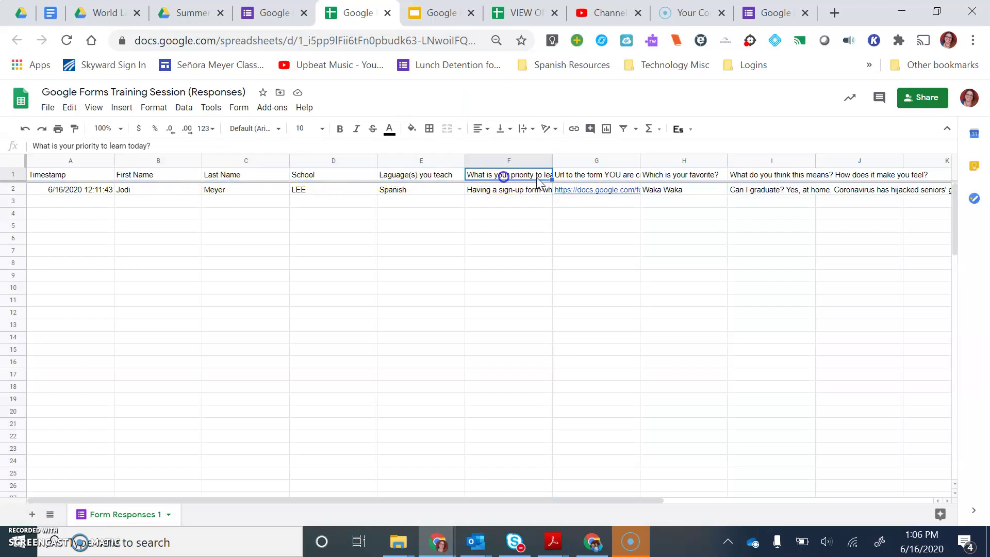
pyautogui.click(593, 175)
pyautogui.click(667, 175)
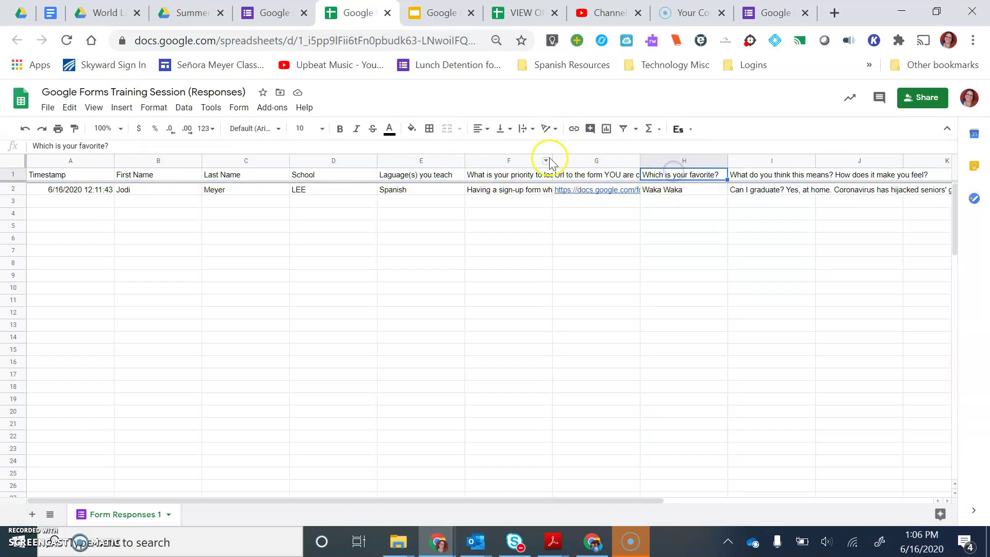
pyautogui.click(405, 161)
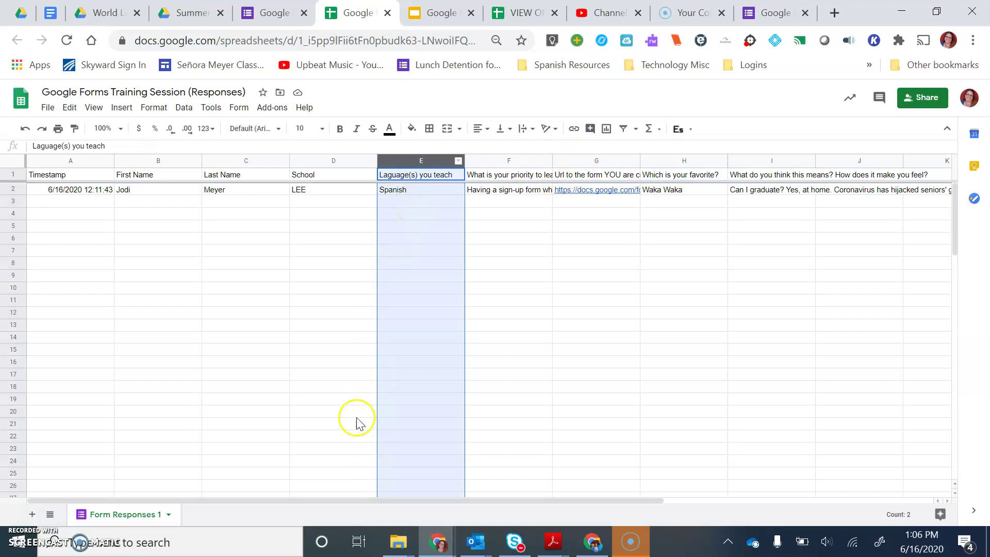
pyautogui.click(333, 160)
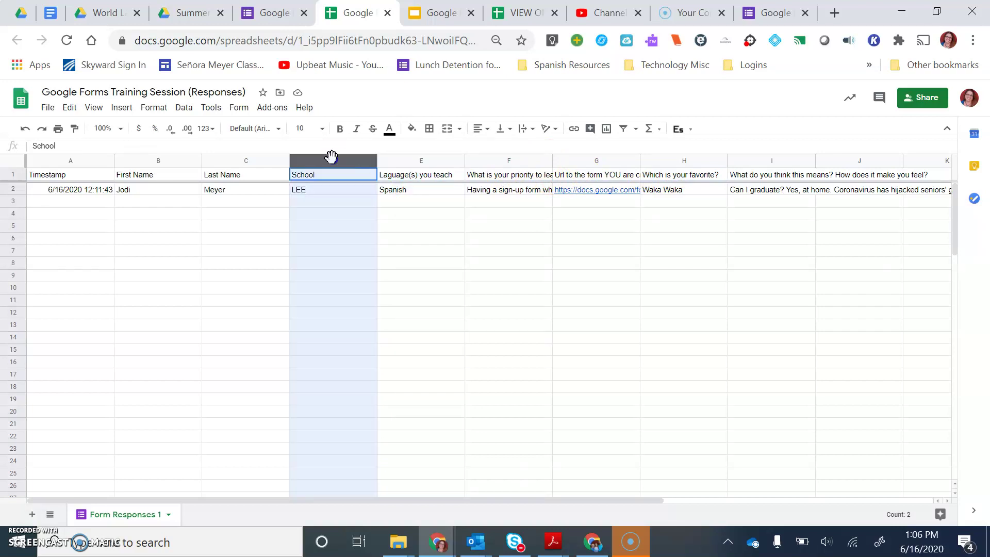
pyautogui.click(240, 160)
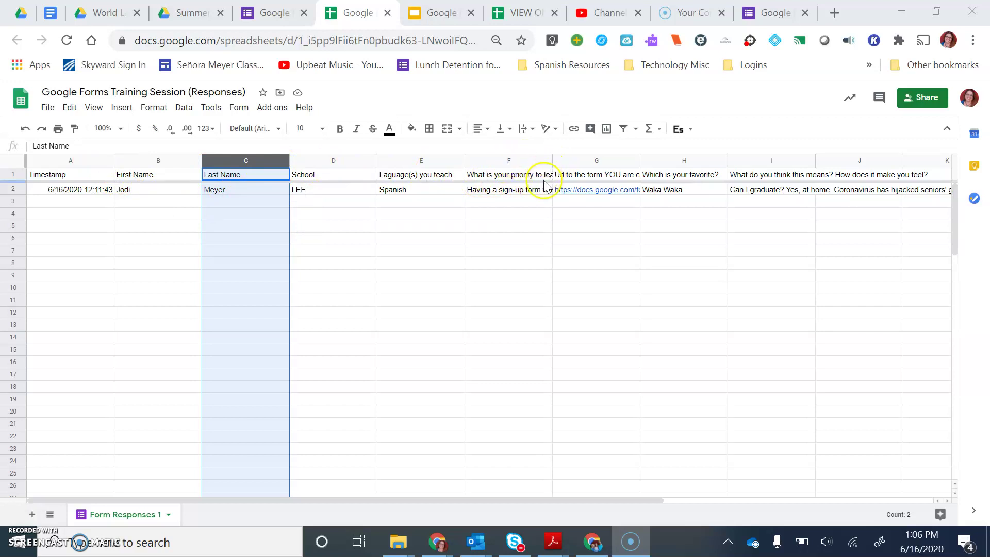
# - Hide column F, the priority-to-learn column
pyautogui.click(505, 160)
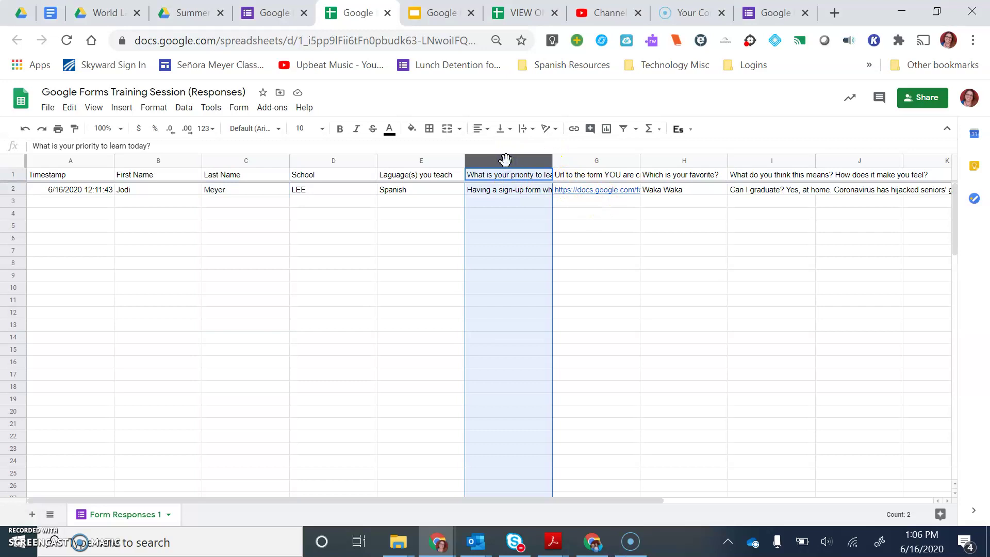
pyautogui.rightClick(508, 163)
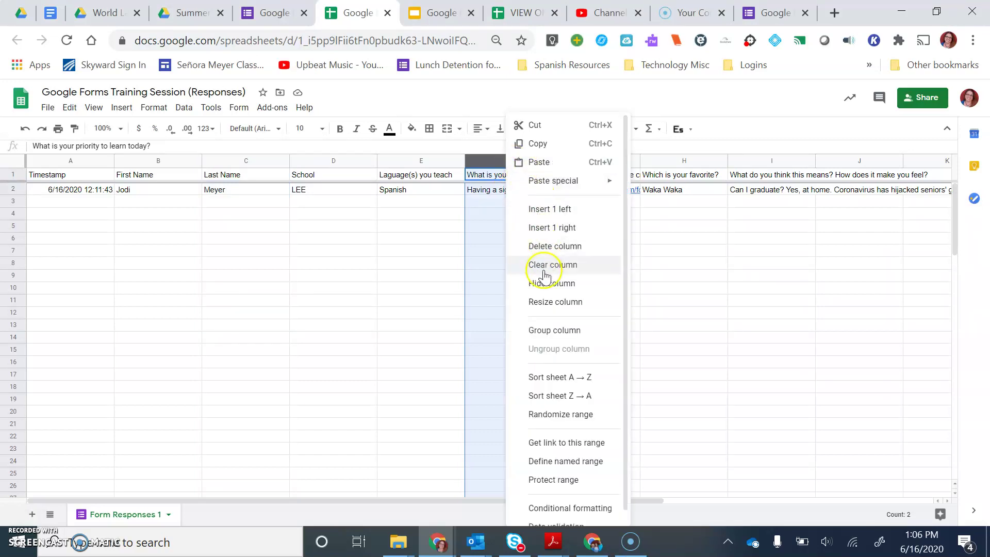
pyautogui.click(546, 285)
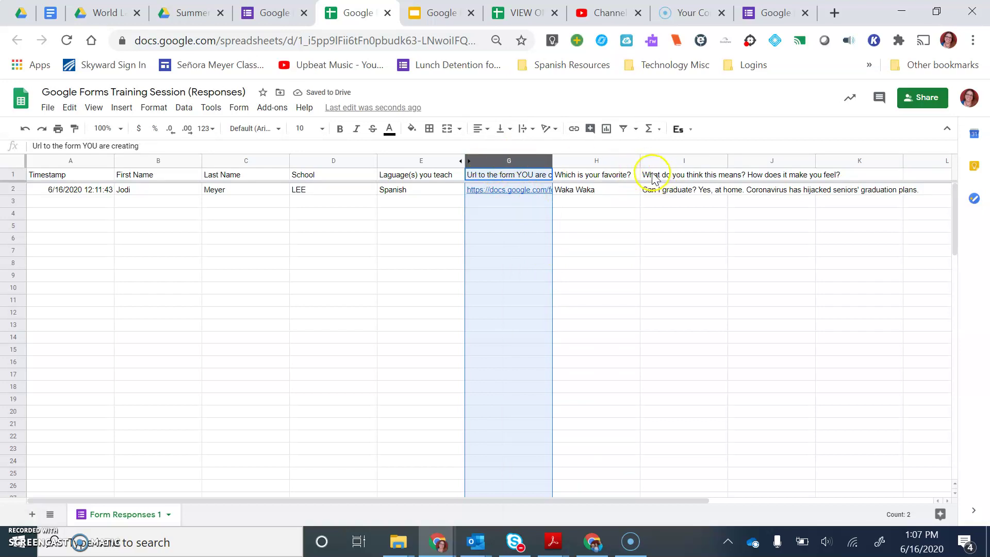
# - Hide the question columns H through J
pyautogui.click(599, 161)
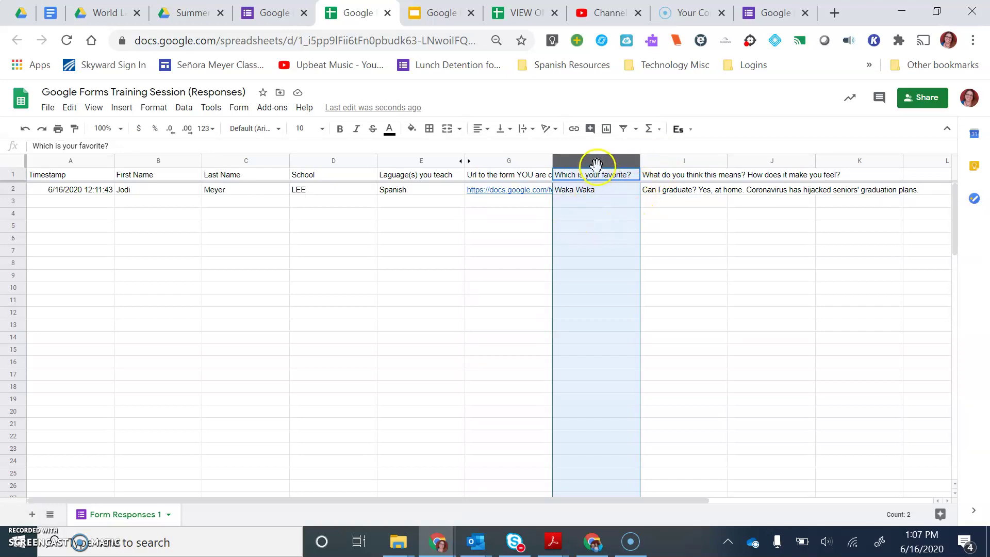
pyautogui.click(700, 231)
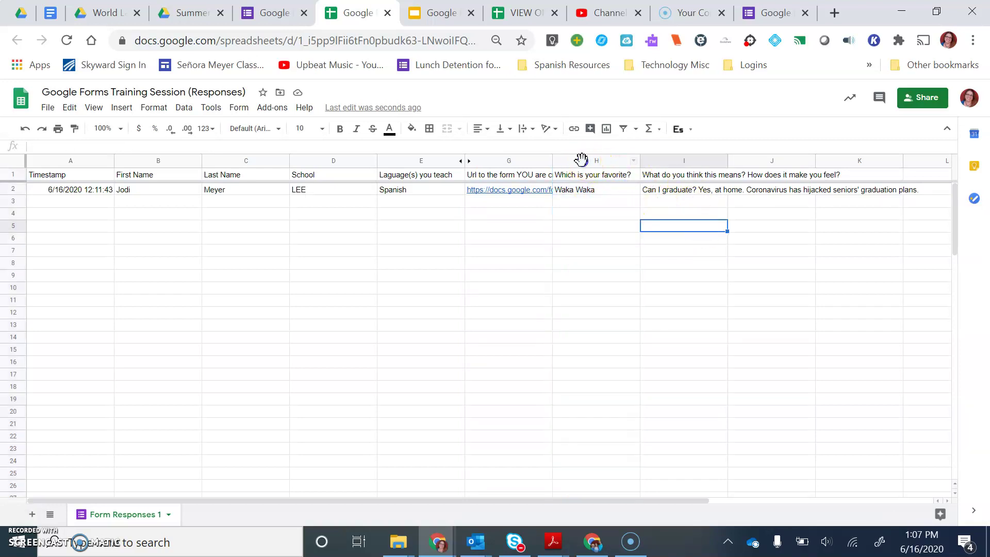
pyautogui.click(582, 160)
pyautogui.moveTo(614, 162); pyautogui.dragTo(780, 177)
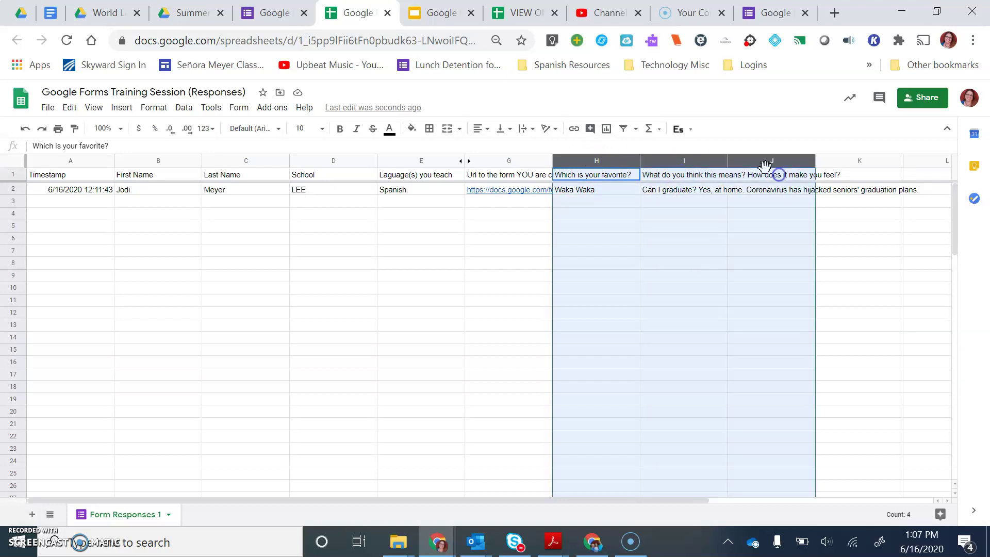
pyautogui.rightClick(605, 163)
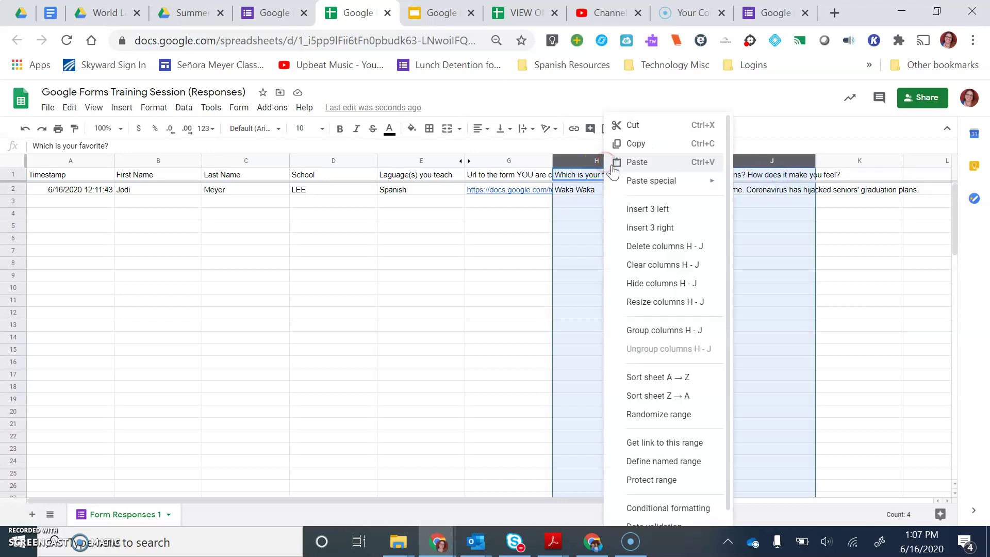
pyautogui.click(654, 284)
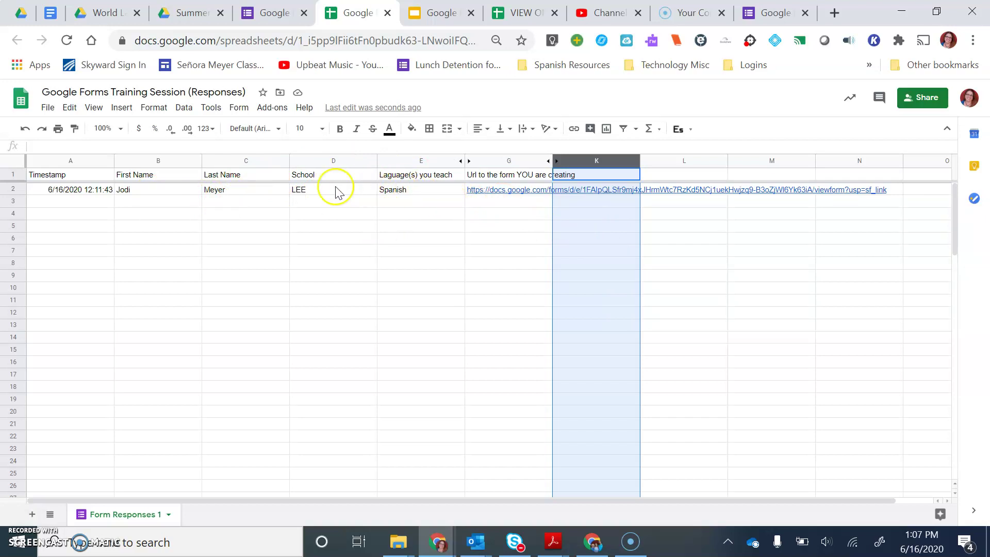
pyautogui.moveTo(495, 198)
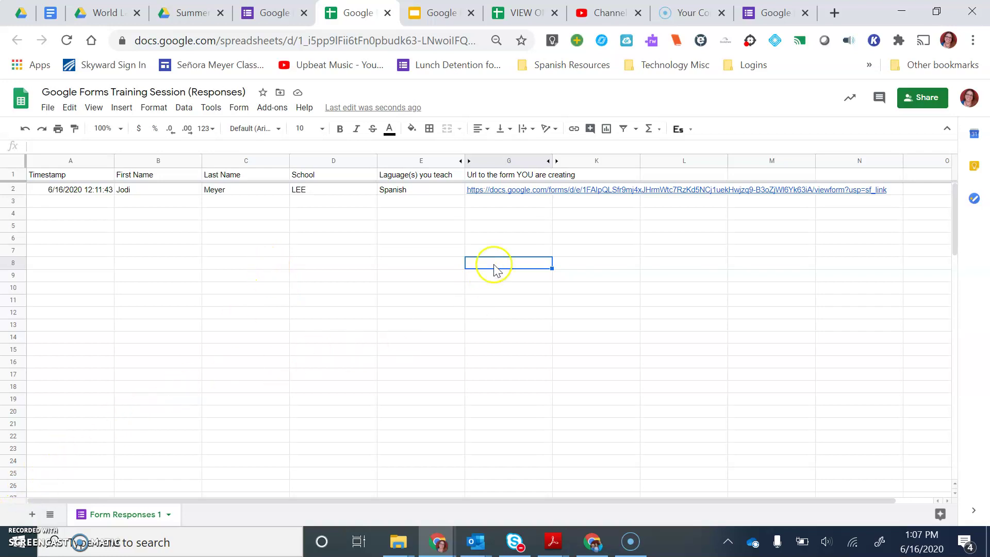
# - Make the responses sheet viewable by anyone at North East ISD, SA, TX and copy its link
pyautogui.click(927, 99)
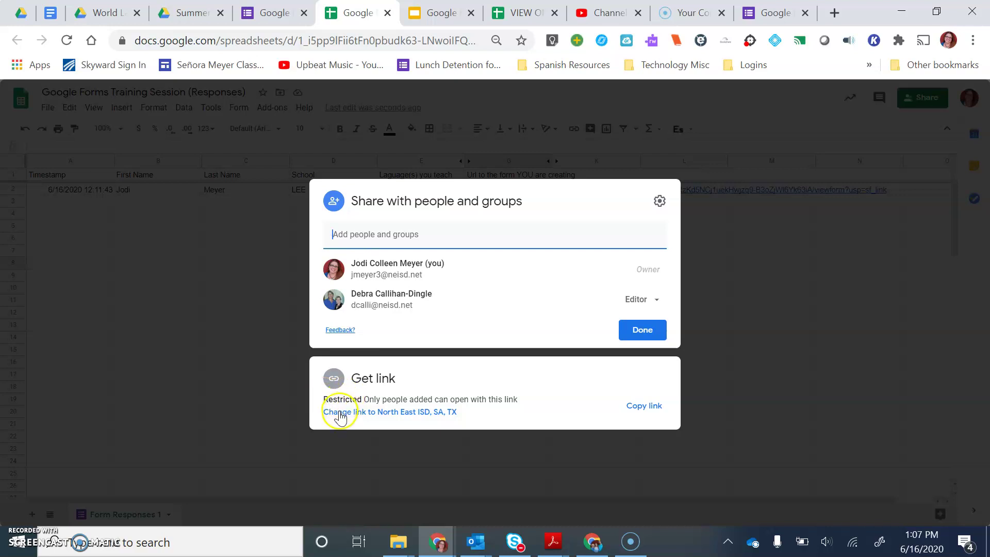
pyautogui.click(340, 414)
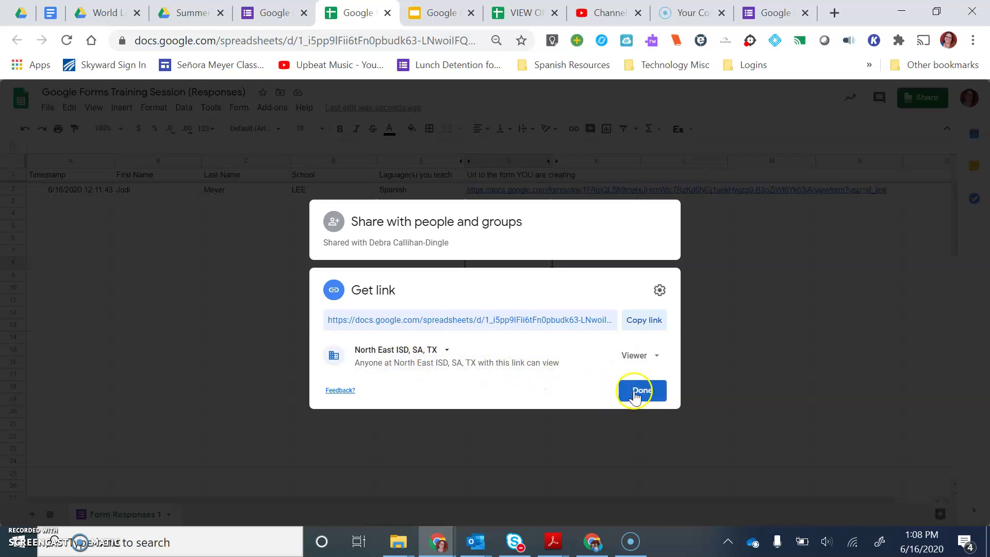
pyautogui.click(647, 321)
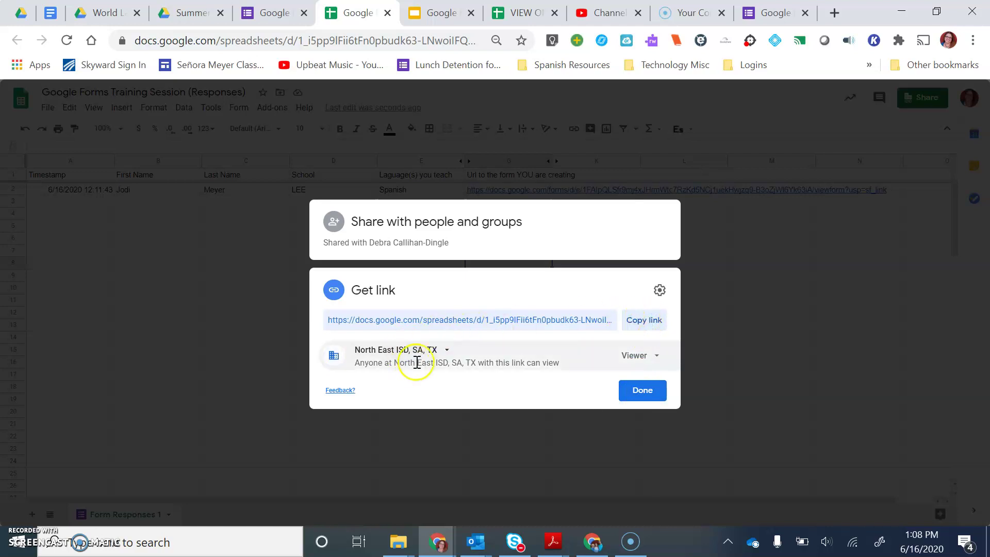
pyautogui.click(645, 397)
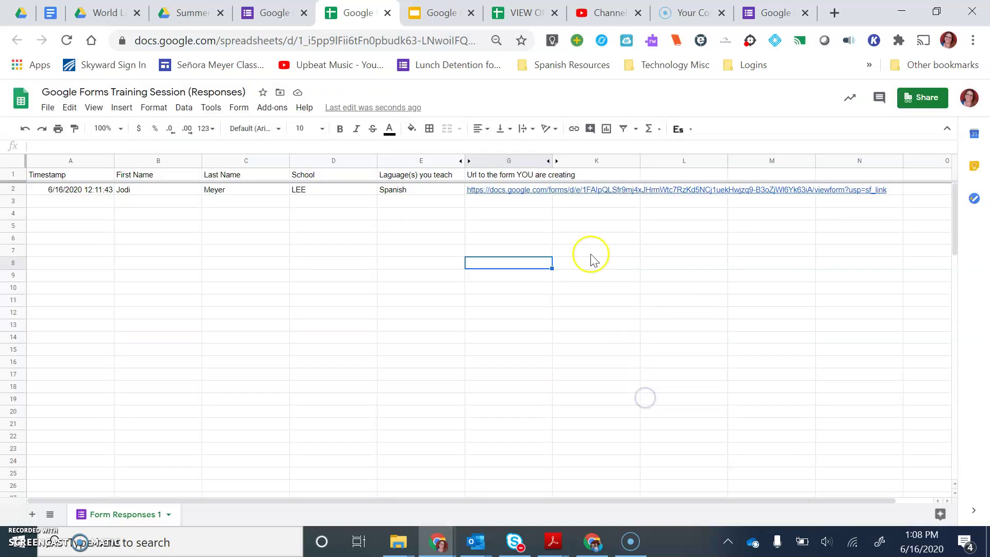
# - Link slide 6's title to the copied spreadsheet URL with Ctrl+K
pyautogui.click(435, 8)
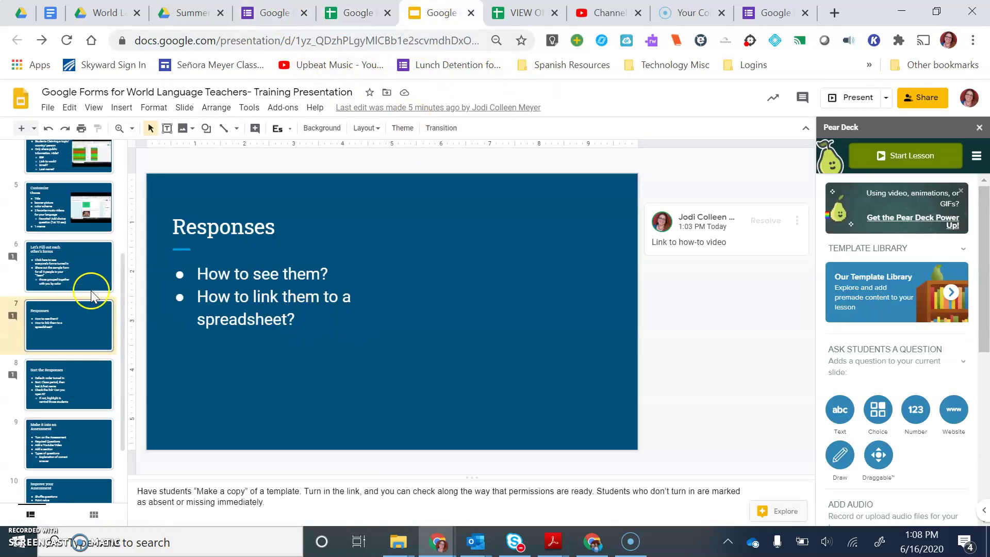
pyautogui.click(65, 279)
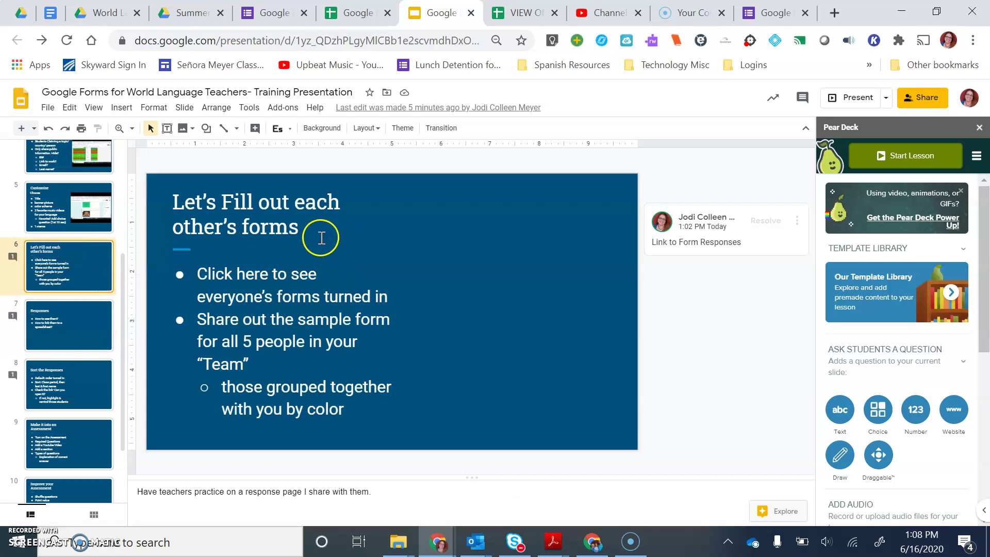
pyautogui.moveTo(307, 230); pyautogui.dragTo(179, 208)
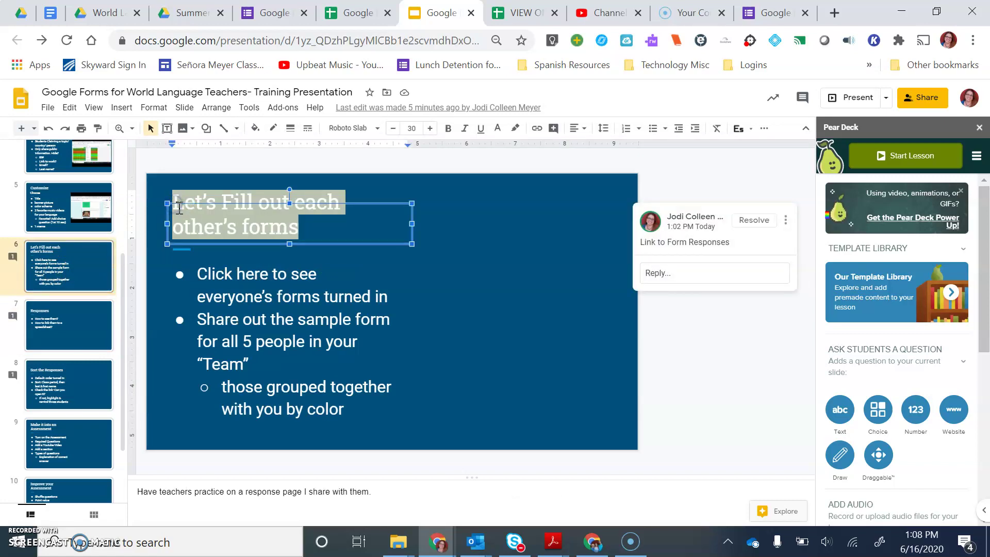
pyautogui.click(537, 135)
pyautogui.click(537, 134)
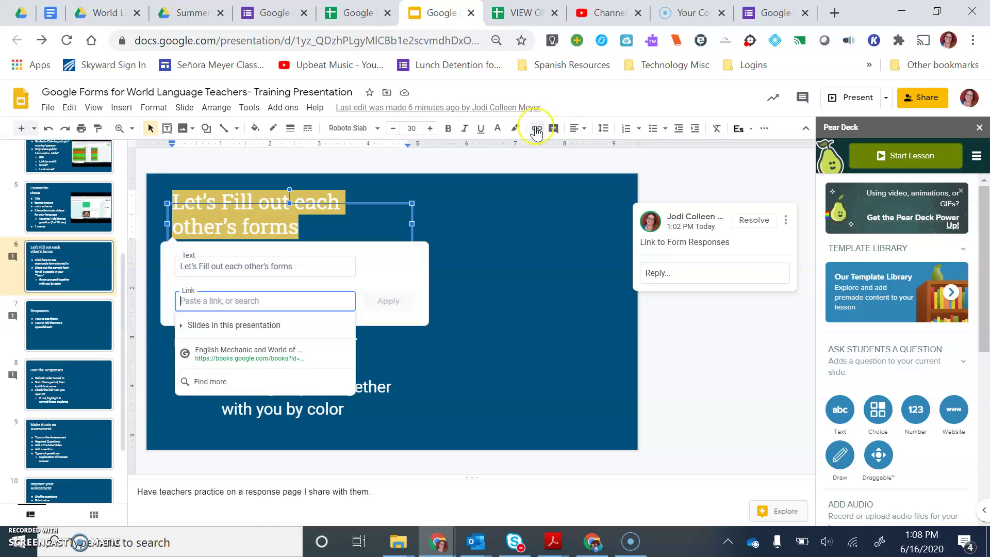
pyautogui.hotkey('ctrl', 'v')
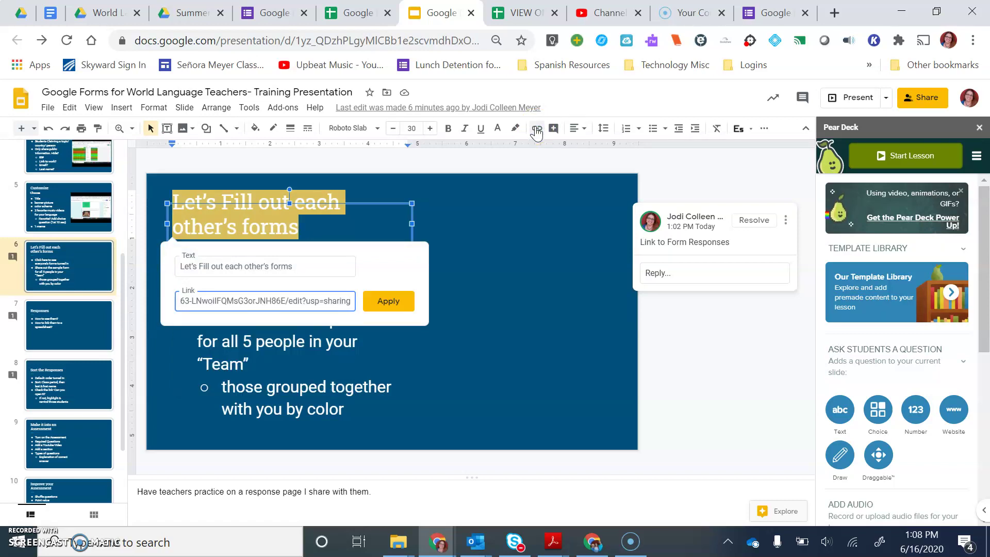
pyautogui.press('Return')
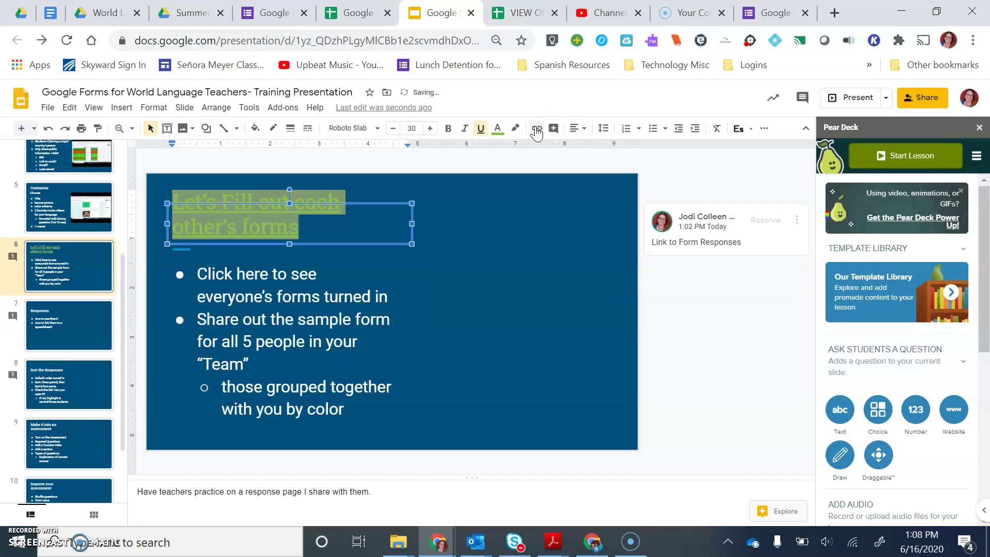
# - Preview the title's new link, reselect the title, and flip through the sheet, form and slides tabs
pyautogui.click(364, 340)
pyautogui.click(261, 227)
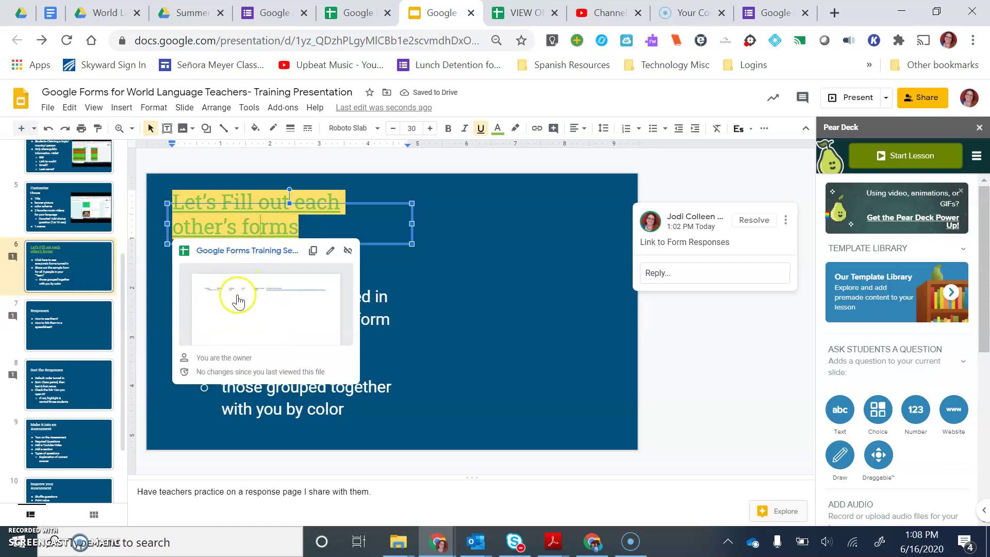
pyautogui.click(408, 294)
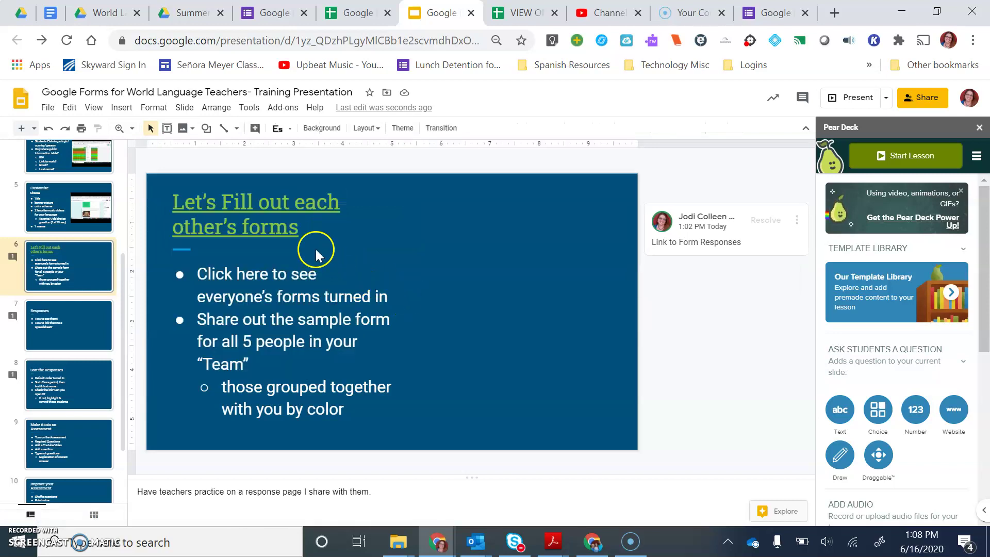
pyautogui.moveTo(314, 233); pyautogui.dragTo(172, 203)
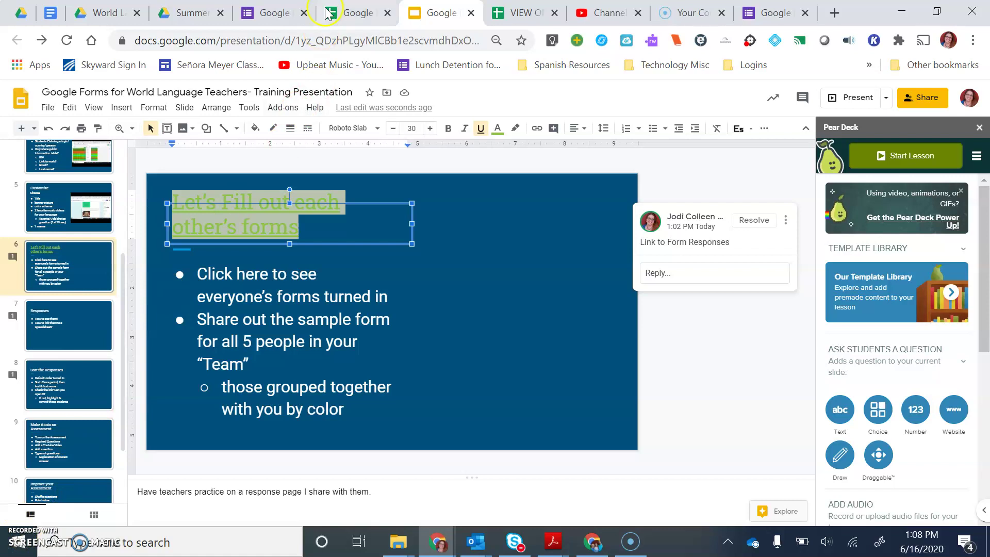
pyautogui.click(345, 8)
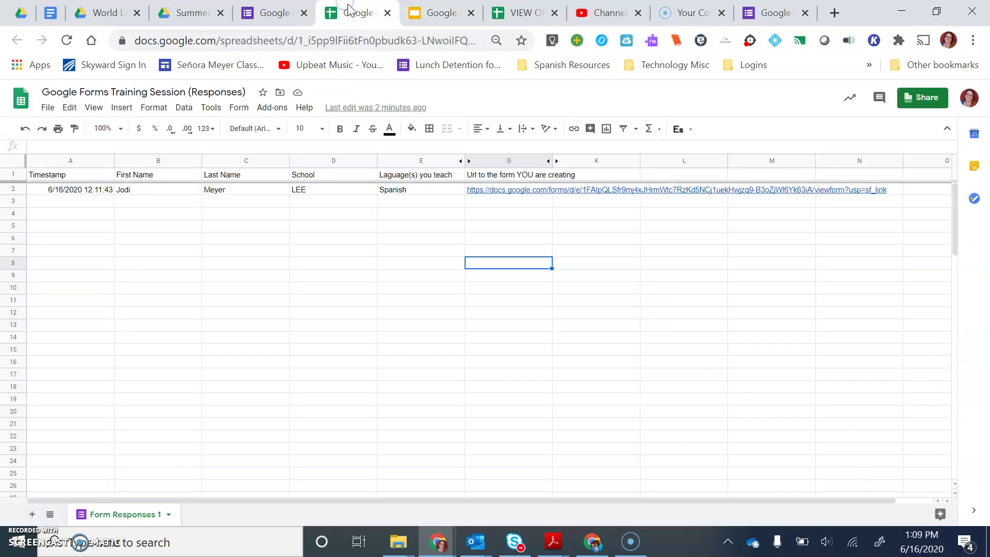
pyautogui.click(273, 15)
pyautogui.click(415, 12)
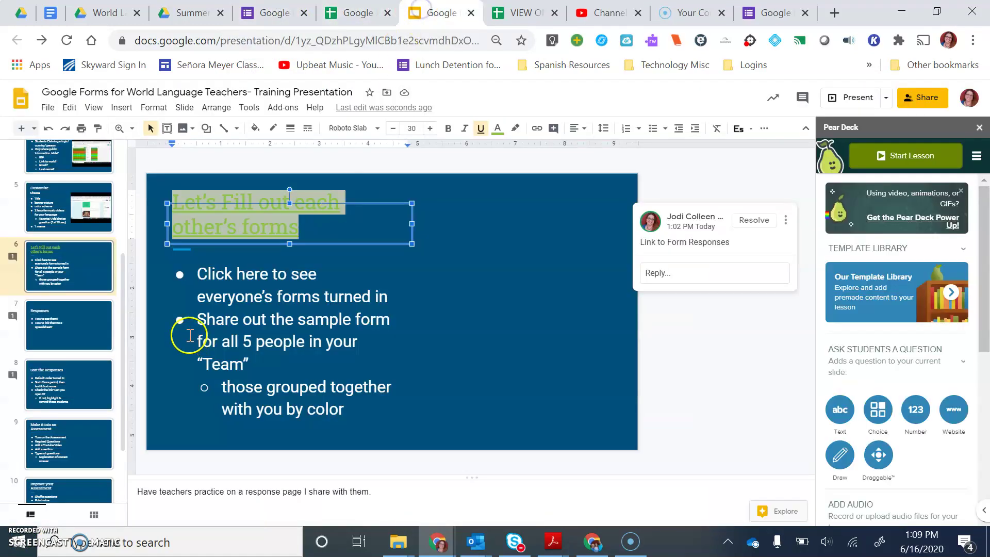